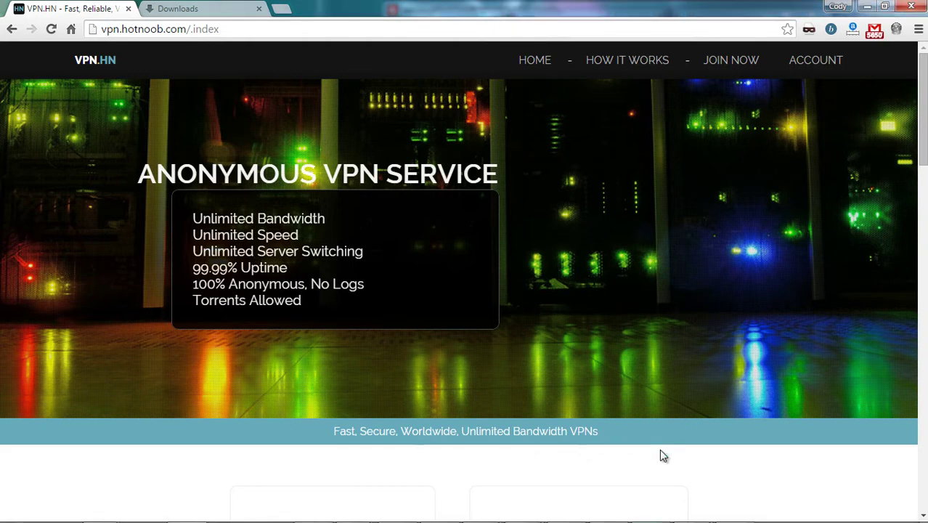
- Scroll down the VPN.HN home page to its footer navigation links
scroll(574, 269, "down", 7)
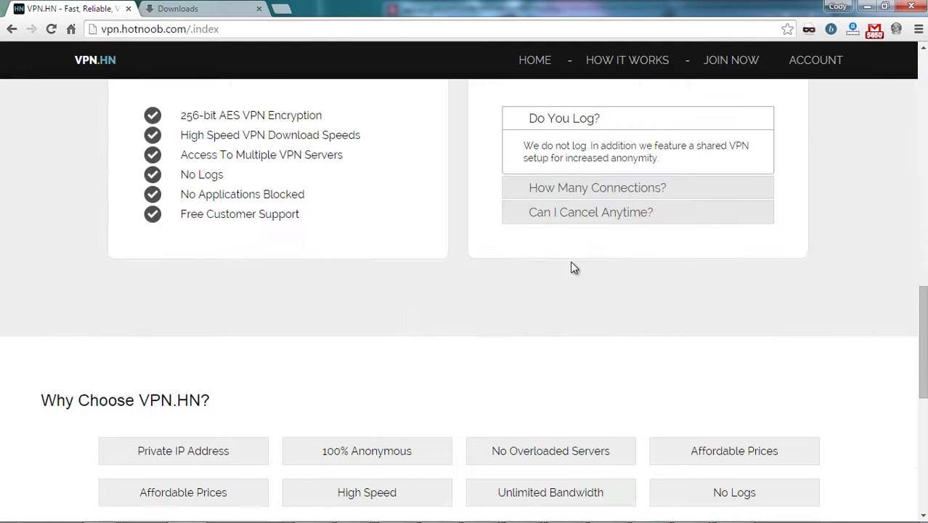
scroll(574, 268, "down", 6)
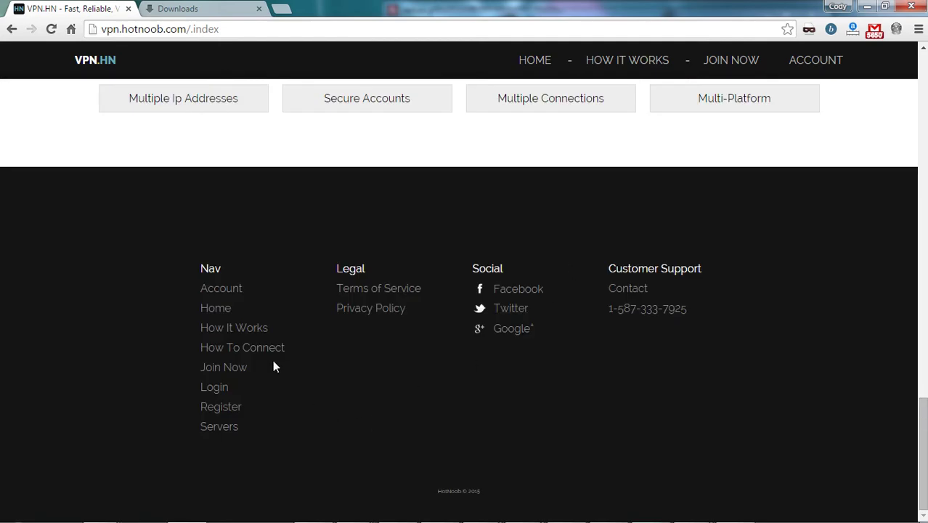
- Open the How To Connect page and download the VPN certificate as wild.hotnoob.com (7).cer
left_click(227, 349)
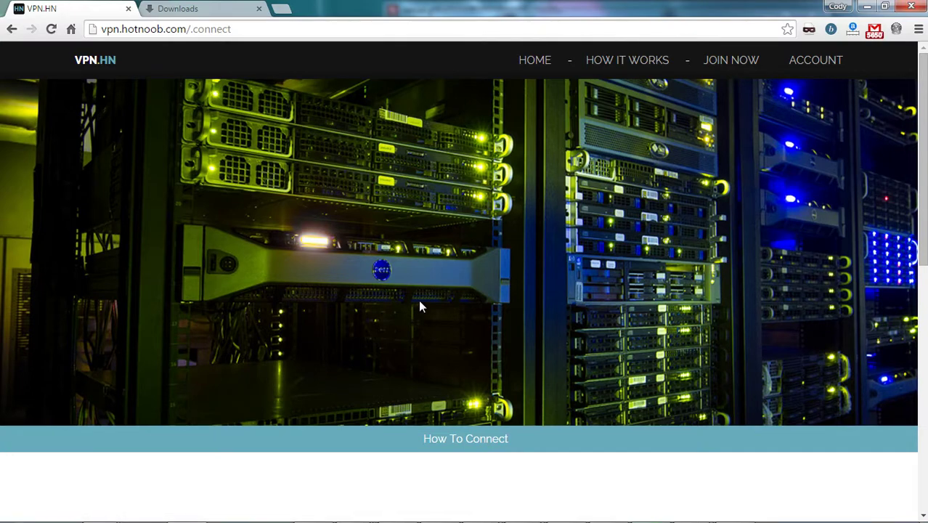
scroll(419, 305, "down", 4)
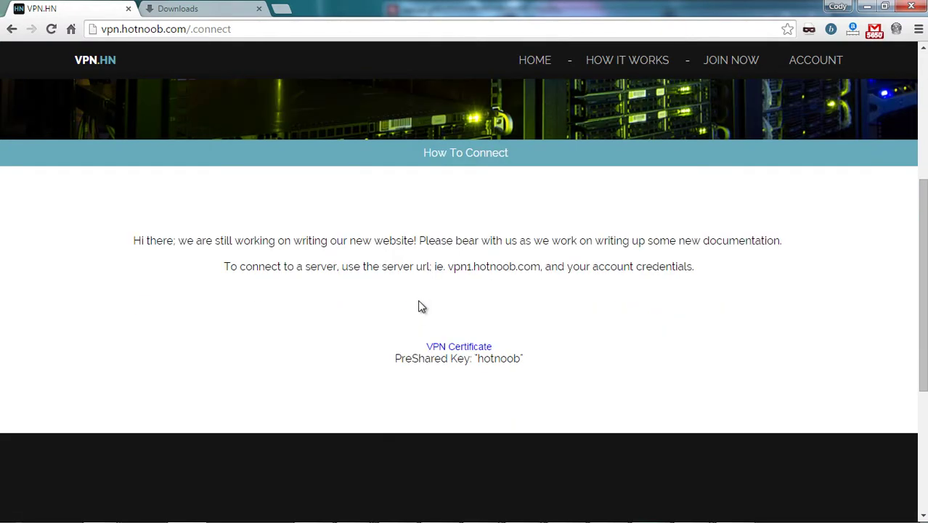
left_click(462, 347)
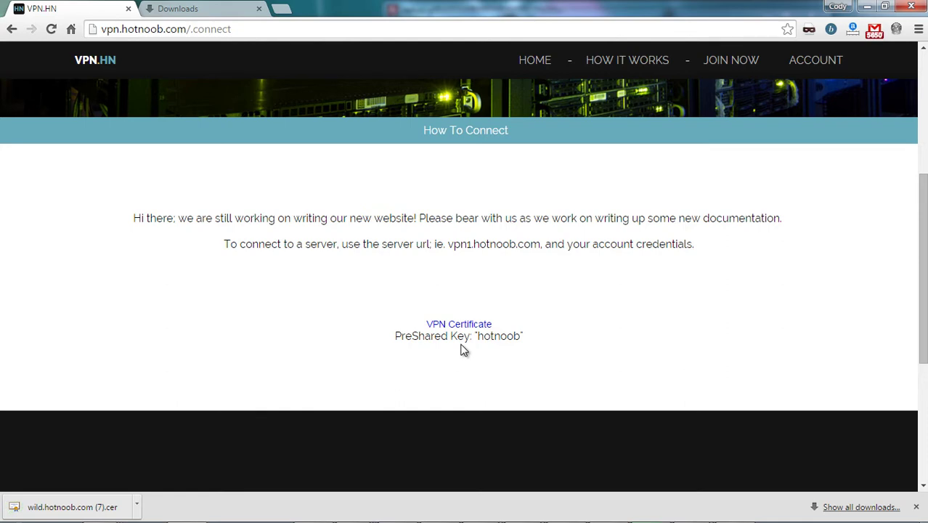
key("super")
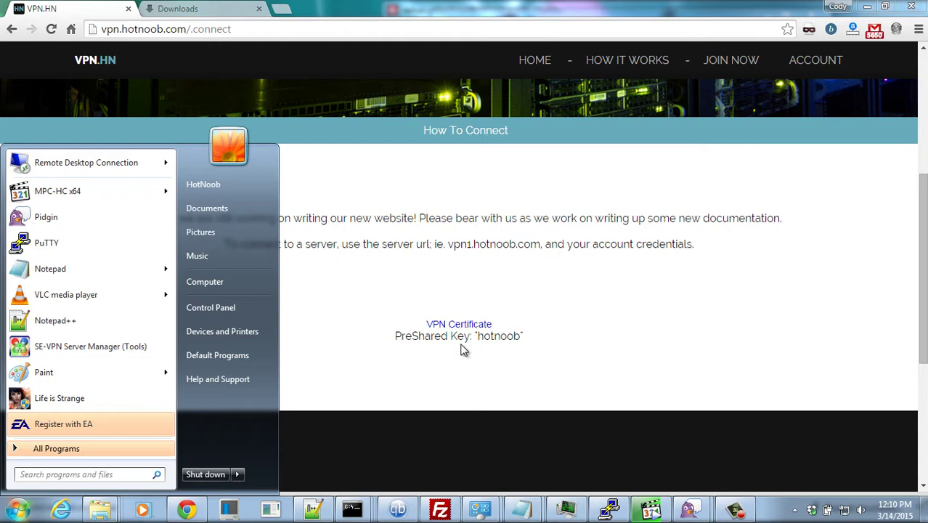
- Search 'mmc' in the Start menu and launch mmc.exe
type("mmc")
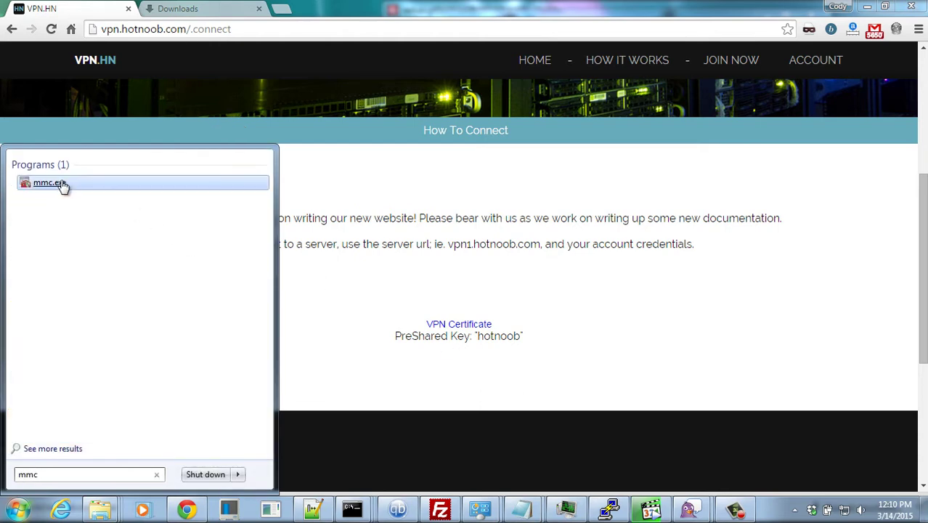
left_click(70, 184)
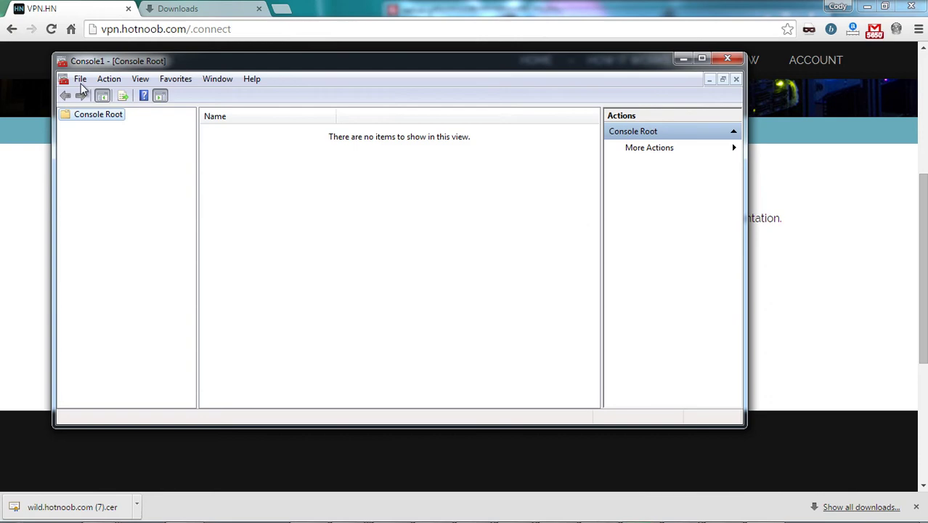
- Add the Certificates snap-in for the Computer account on the Local computer
left_click(80, 80)
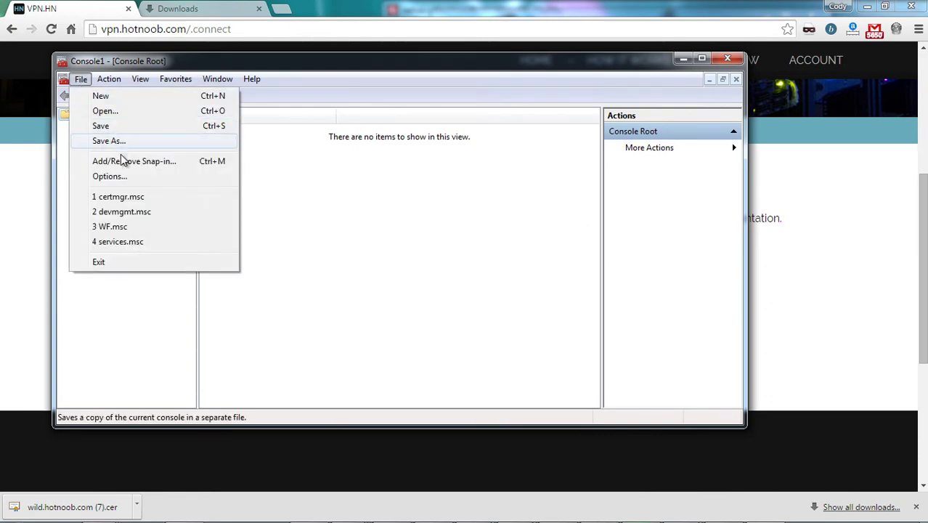
left_click(136, 170)
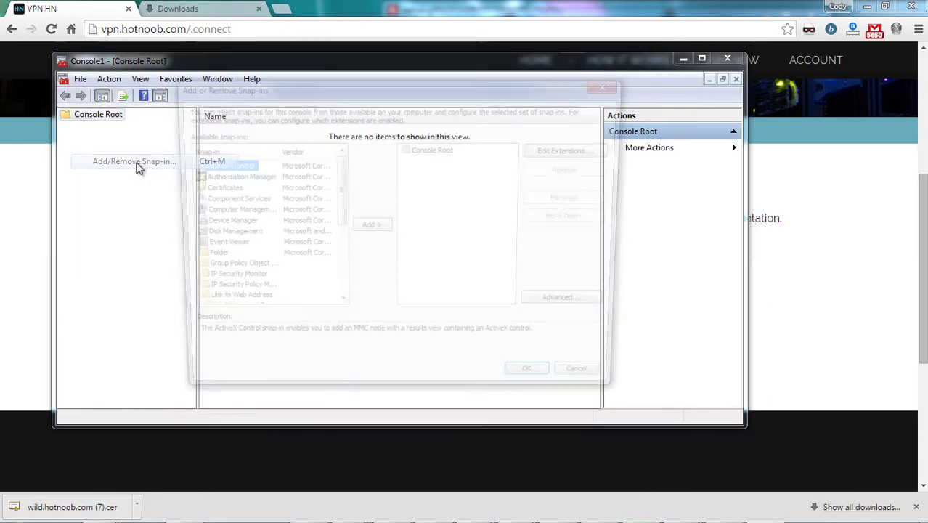
left_click(209, 190)
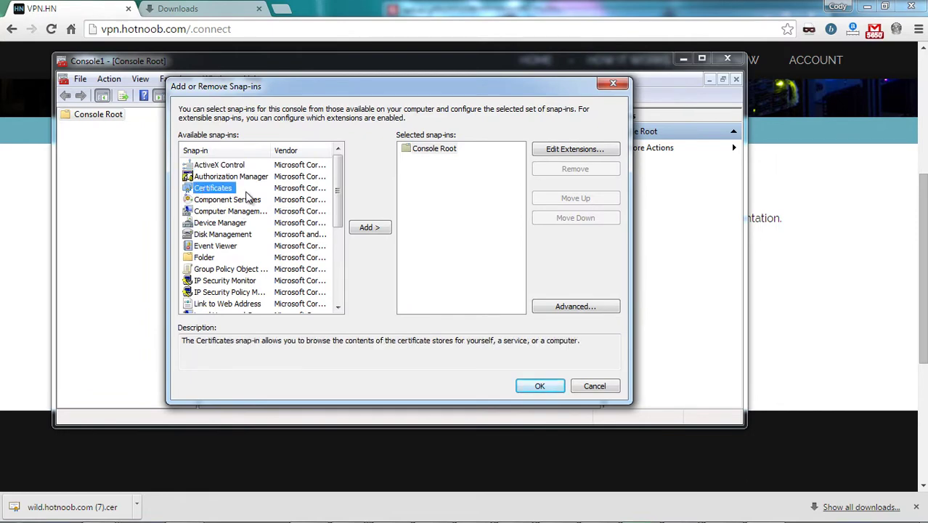
left_click(371, 230)
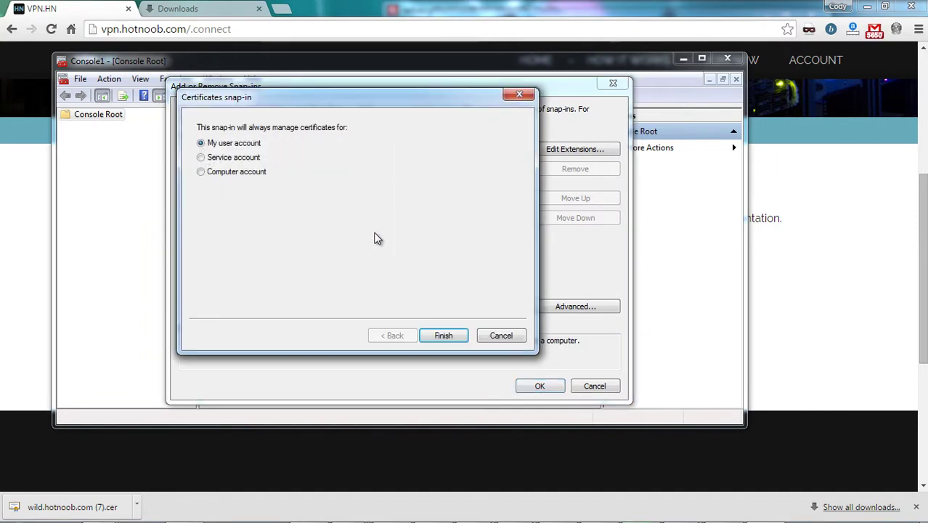
left_click(204, 174)
left_click(444, 339)
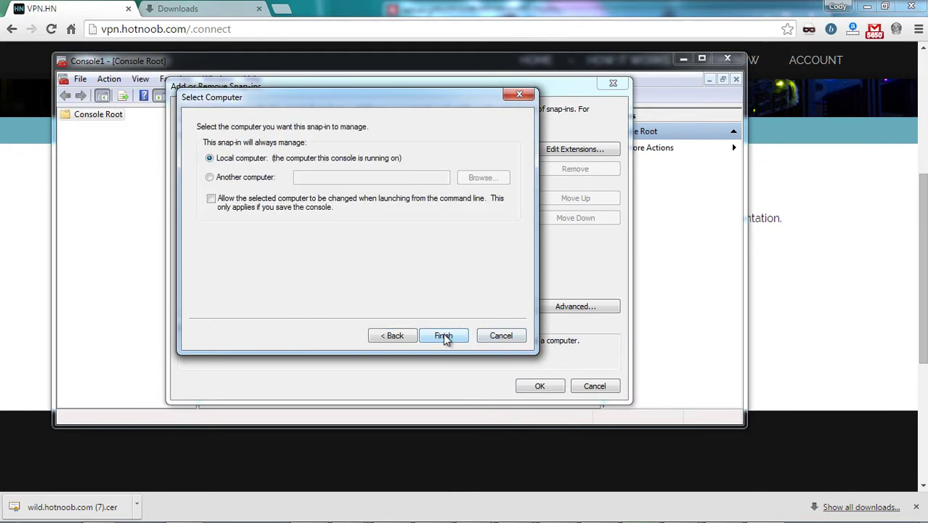
left_click(445, 337)
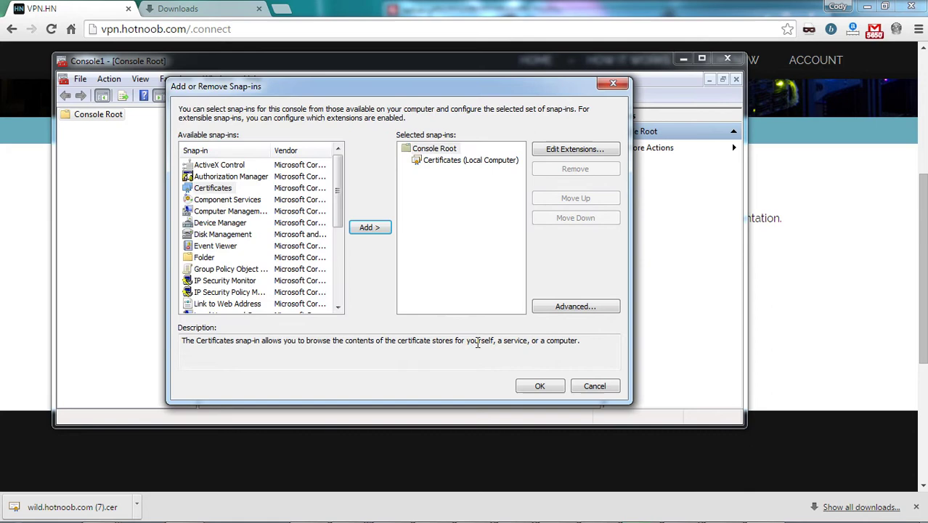
left_click(554, 389)
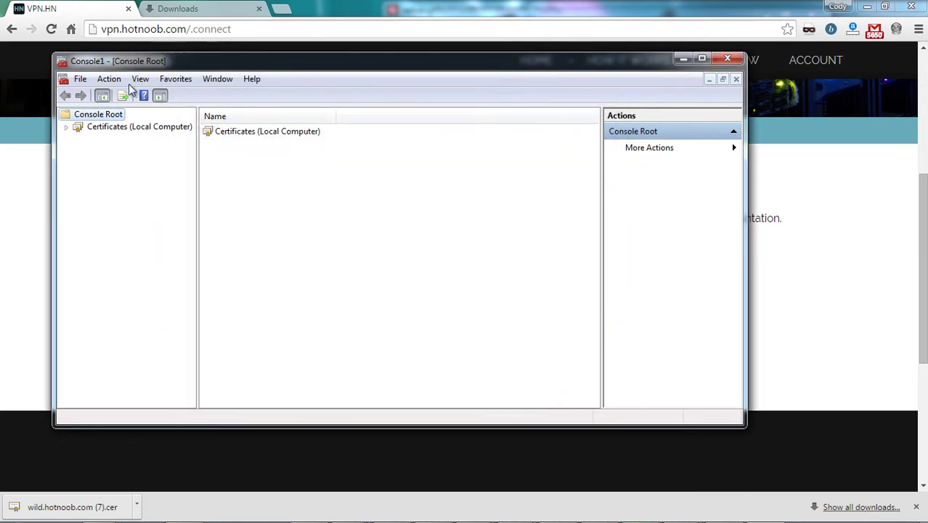
- Expand Certificates (Local Computer) and bring up All Tasks for Trusted Root Certification Authorities
left_click(108, 129)
left_click(71, 127)
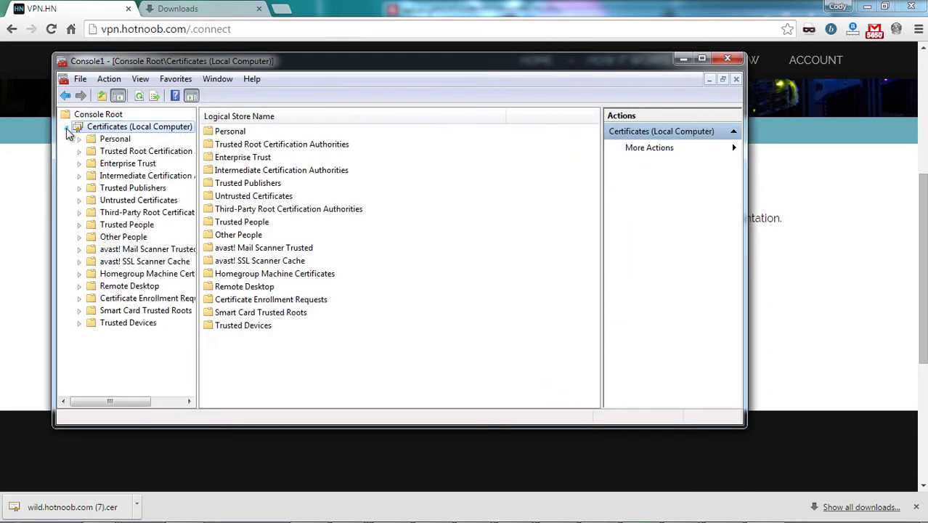
left_click(113, 152)
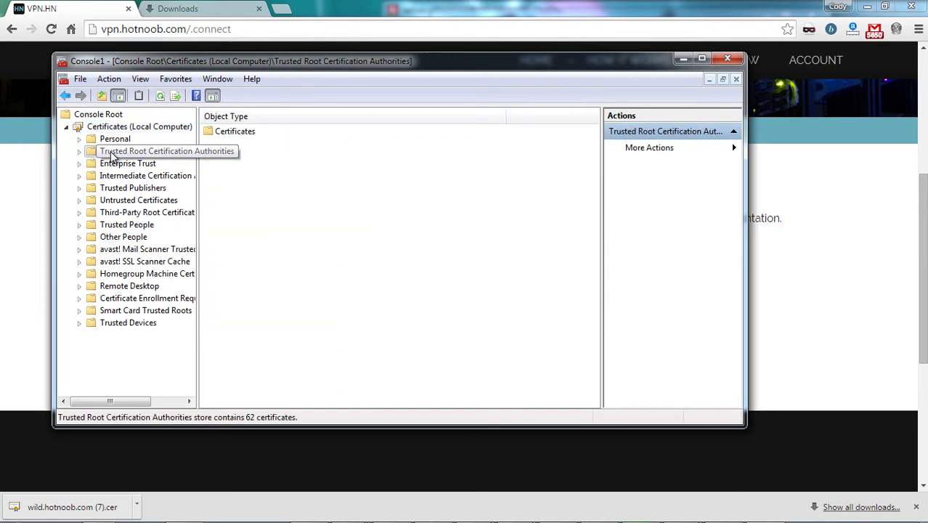
right_click(112, 156)
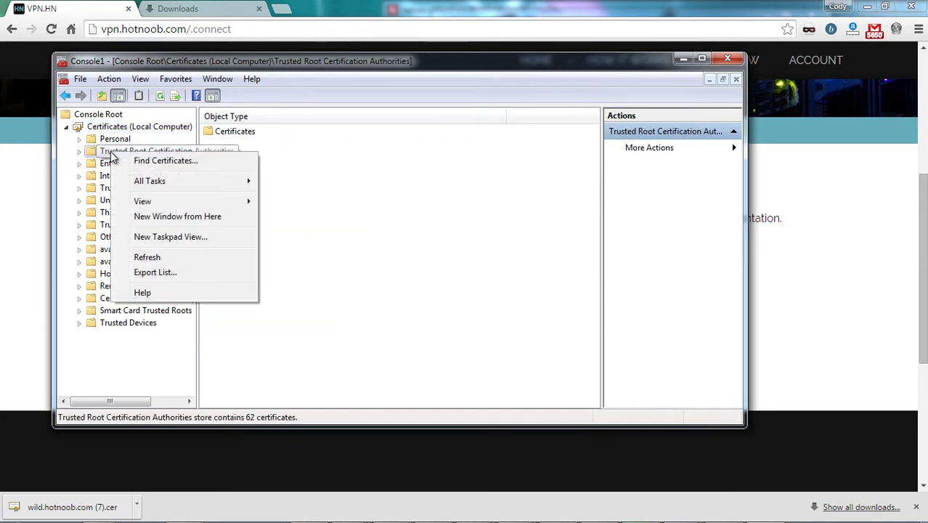
mouse_move(168, 183)
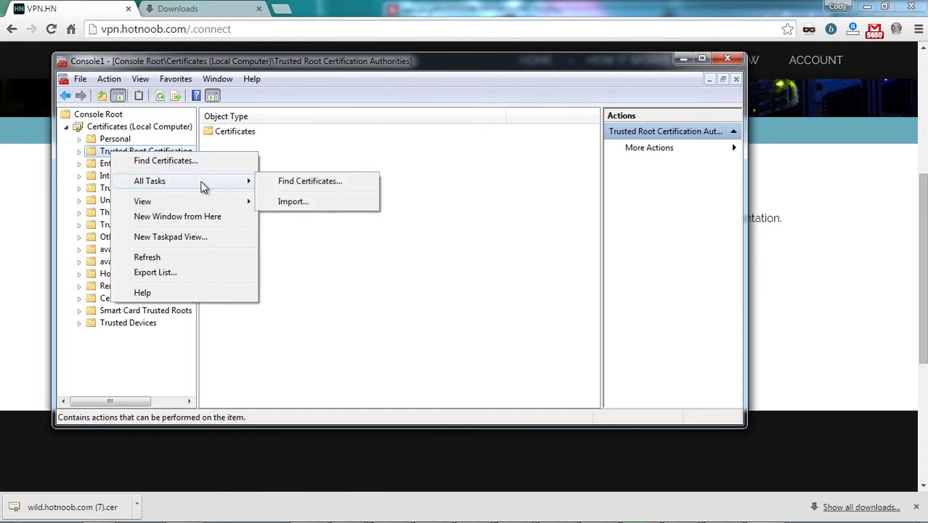
- Start the certificate import and select the wild.hotnoob.com.cer file
left_click(290, 205)
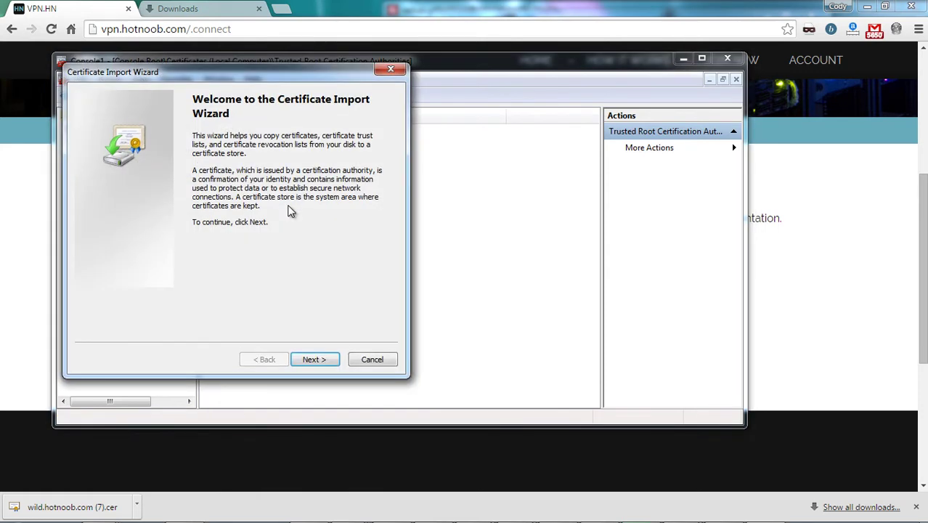
left_click(315, 363)
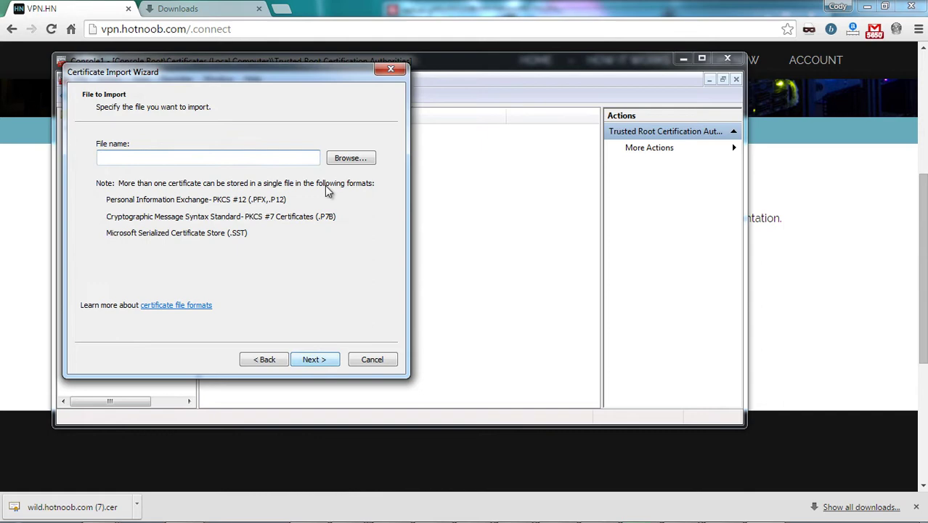
left_click(344, 159)
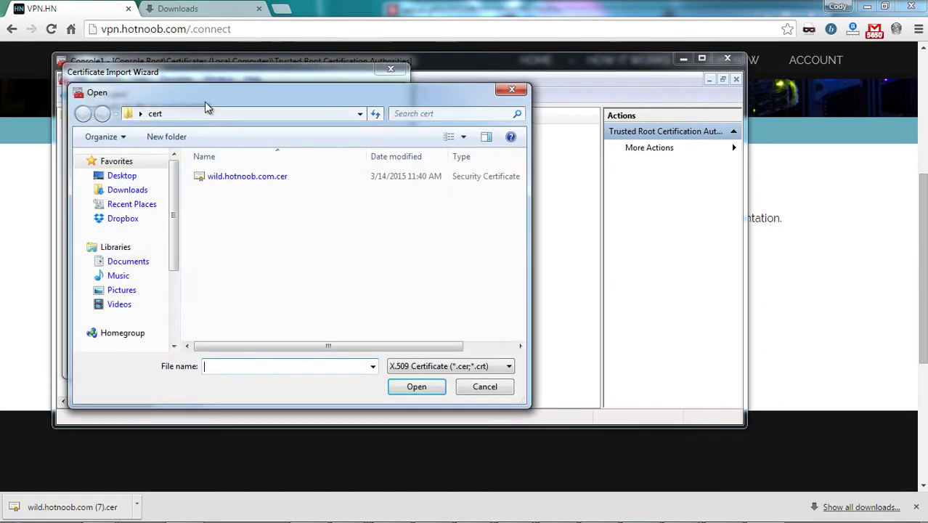
left_click_drag(204, 102, 418, 95)
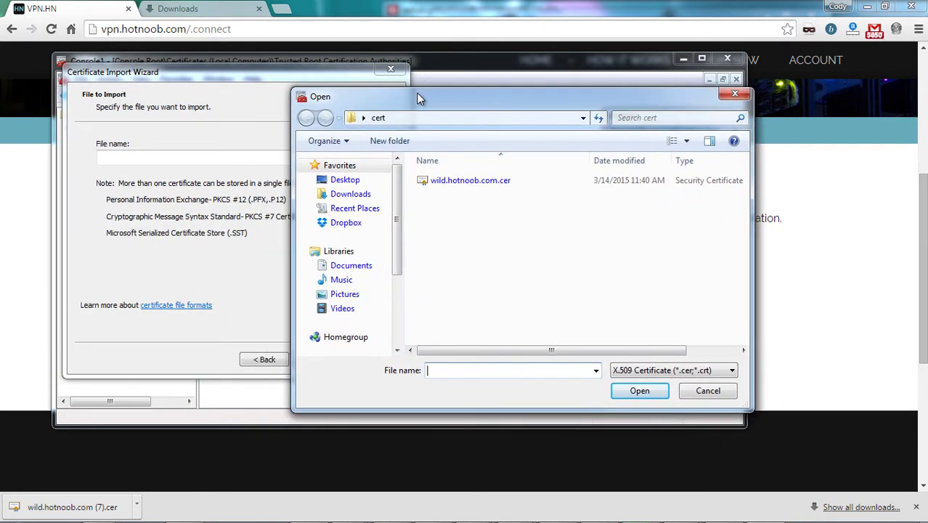
left_click(488, 181)
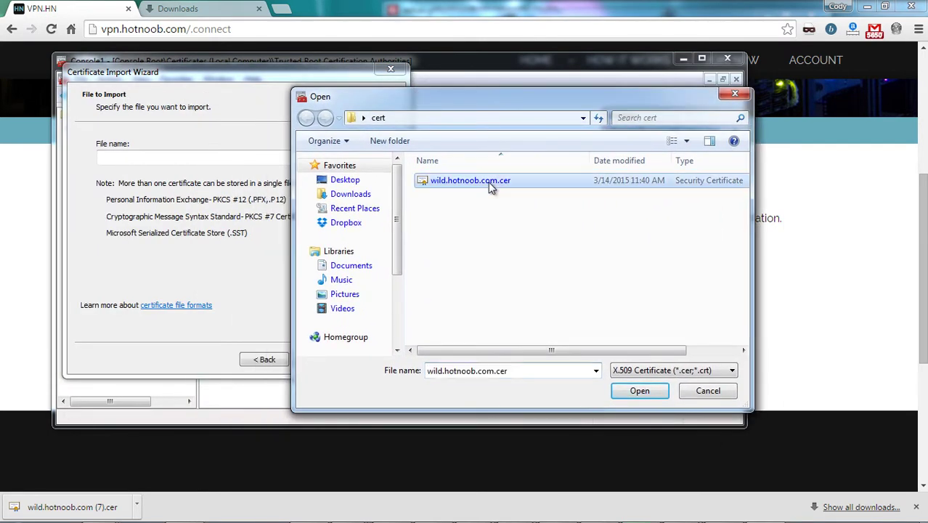
left_click(638, 392)
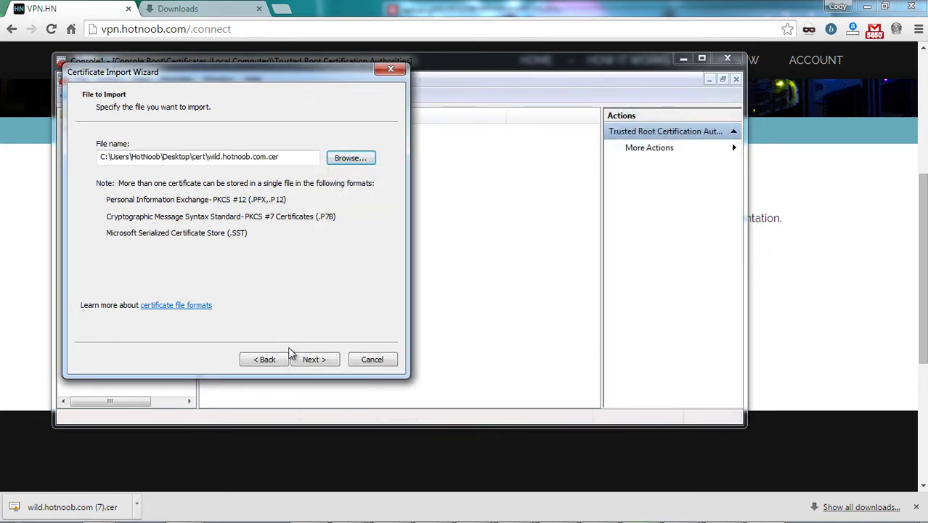
- Place the certificate in Trusted Root Certification Authorities, finish, and acknowledge the success message
left_click(311, 360)
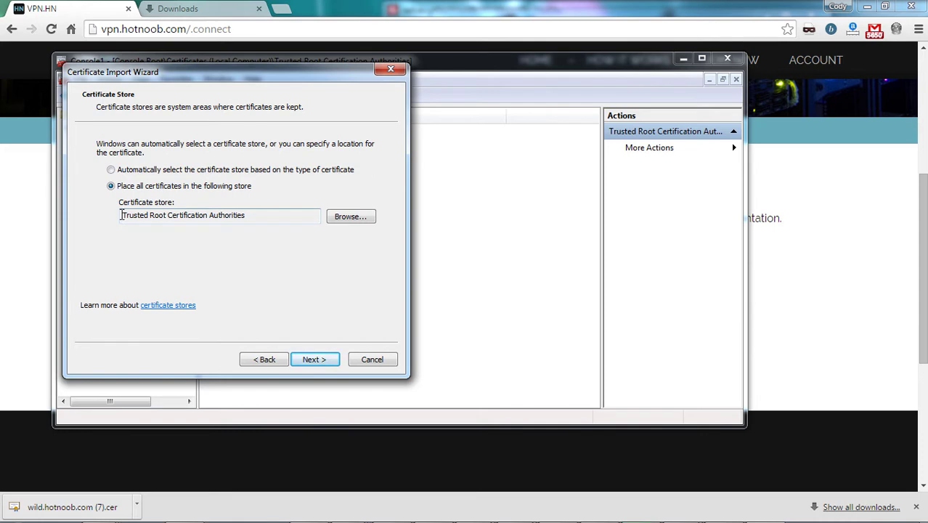
left_click_drag(123, 215, 216, 216)
left_click(250, 220)
left_click(336, 220)
left_click(135, 155)
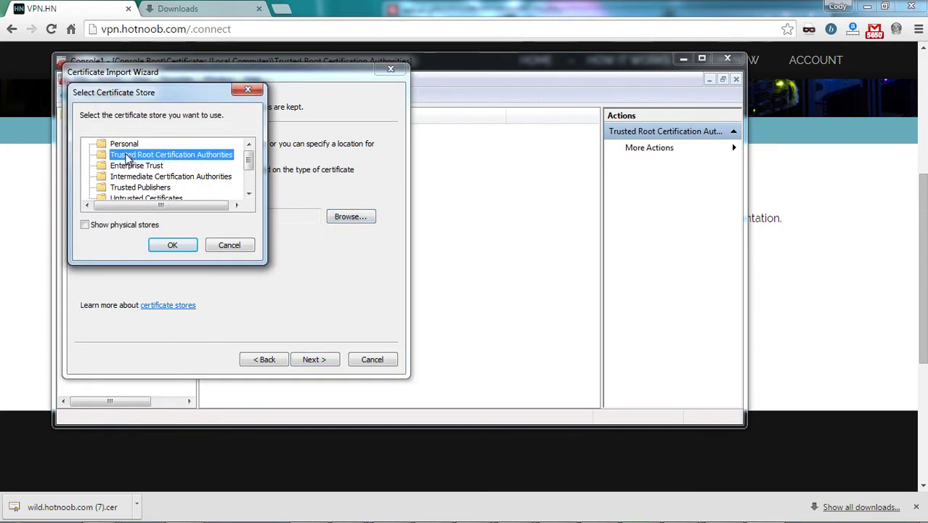
left_click(229, 245)
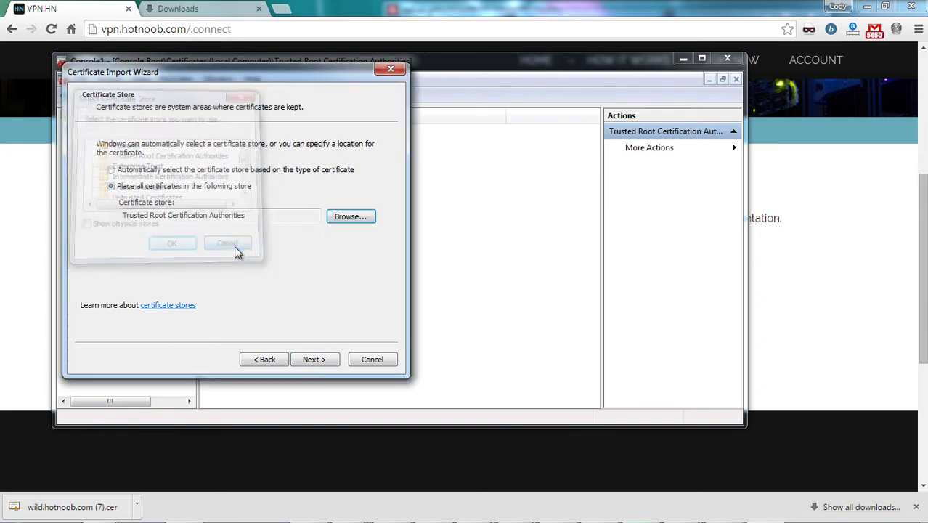
left_click(315, 360)
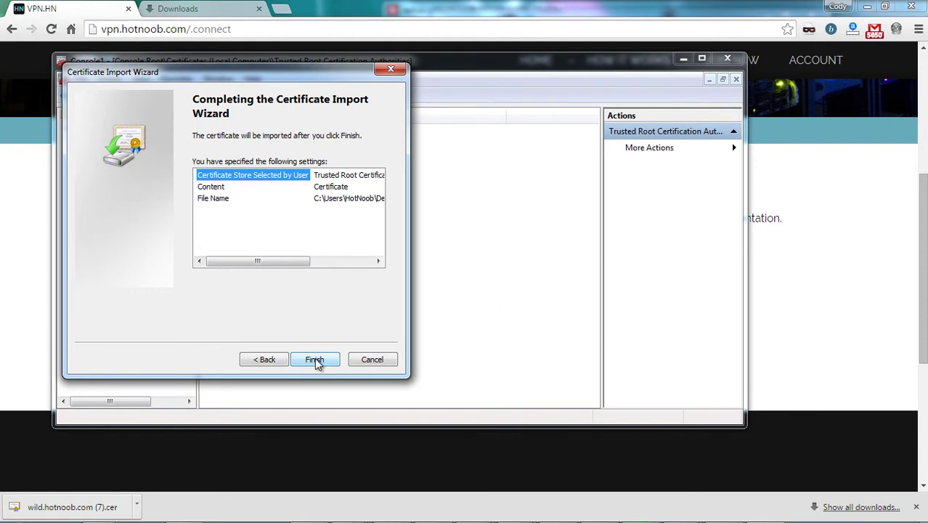
left_click(315, 360)
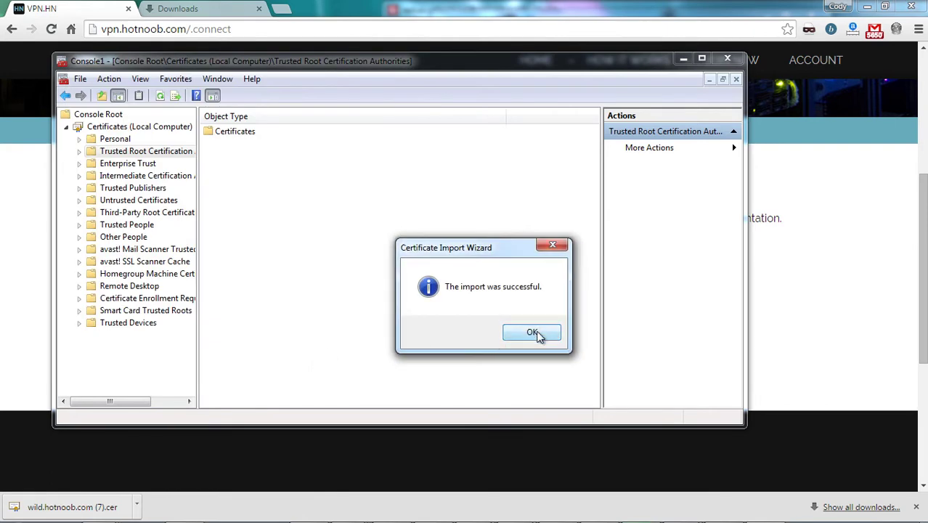
left_click(535, 333)
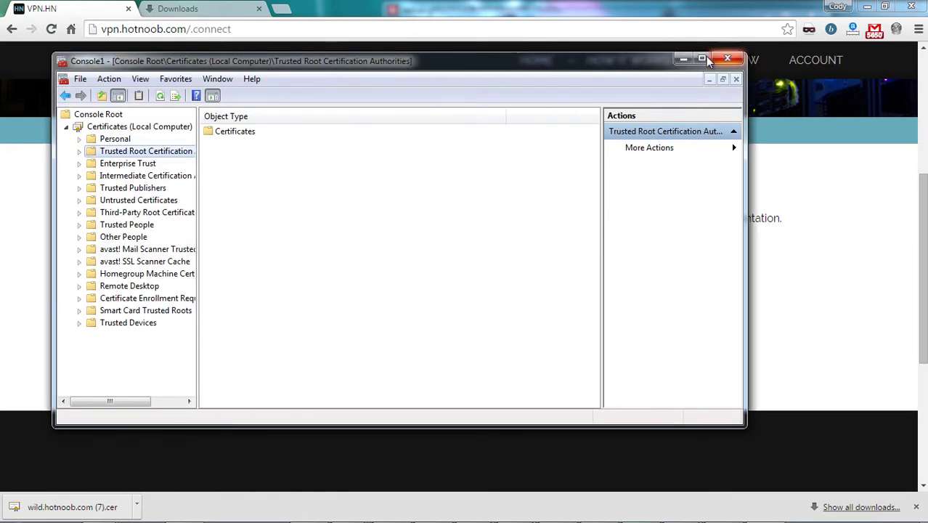
- Close the certificate console and open the VPN.HN Servers page from the footer
left_click(728, 59)
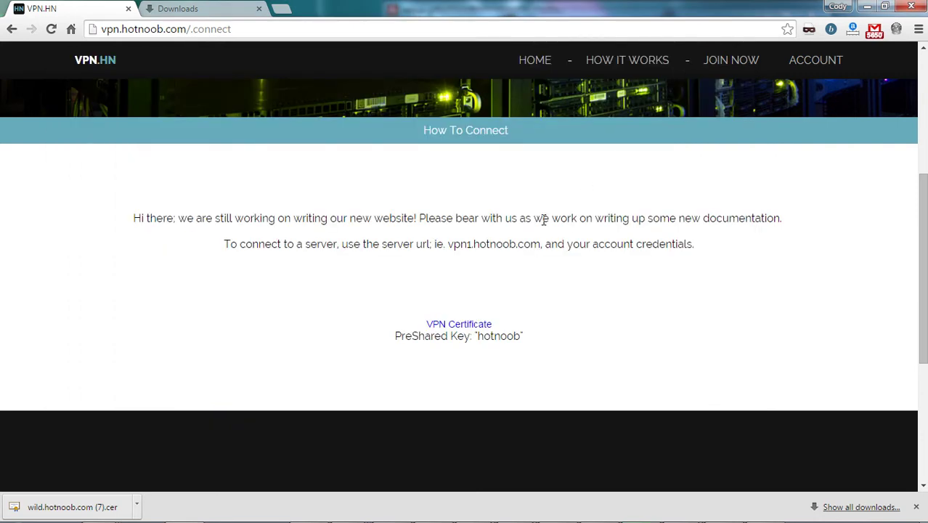
scroll(281, 229, "down", 3)
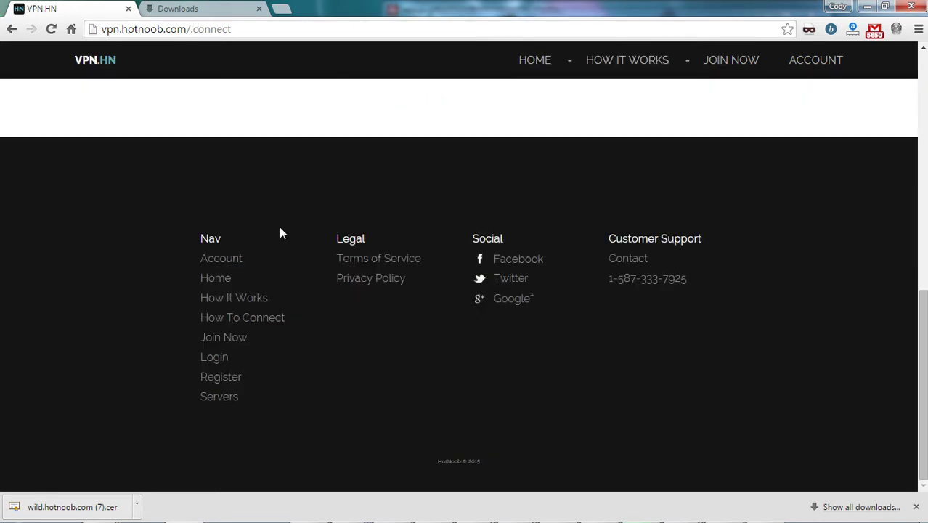
left_click(219, 398)
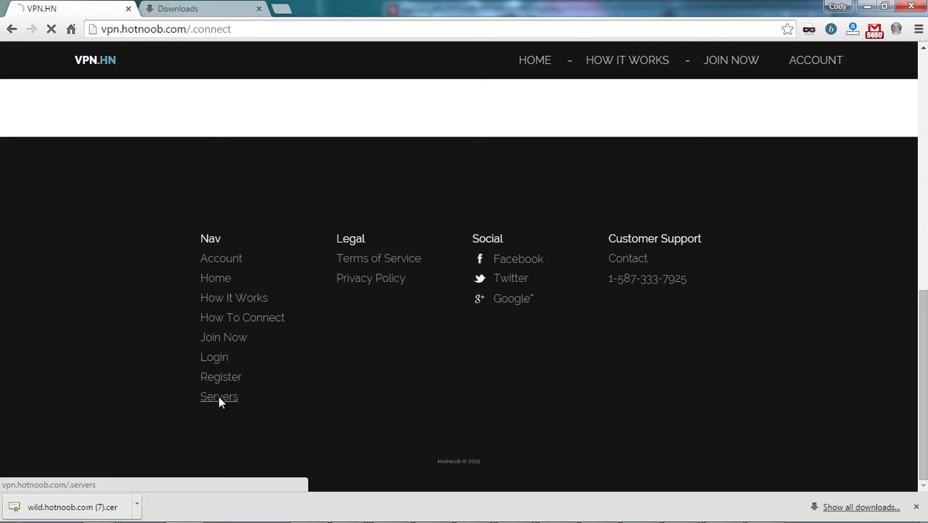
- Browse the server list, noting vpn1.hotnoob.com as the recommended server
scroll(513, 281, "down", 2)
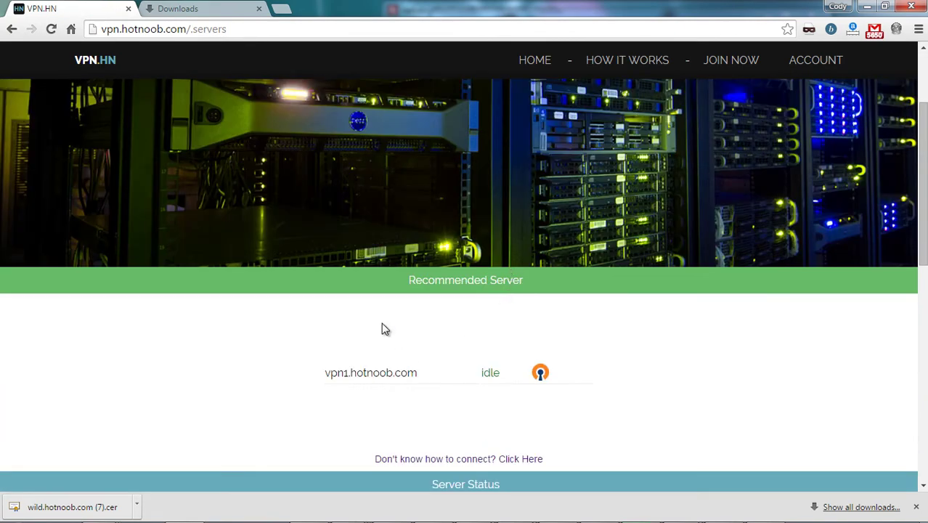
left_click_drag(419, 379, 331, 386)
left_click(366, 395)
scroll(366, 400, "down", 1)
scroll(366, 400, "down", 2)
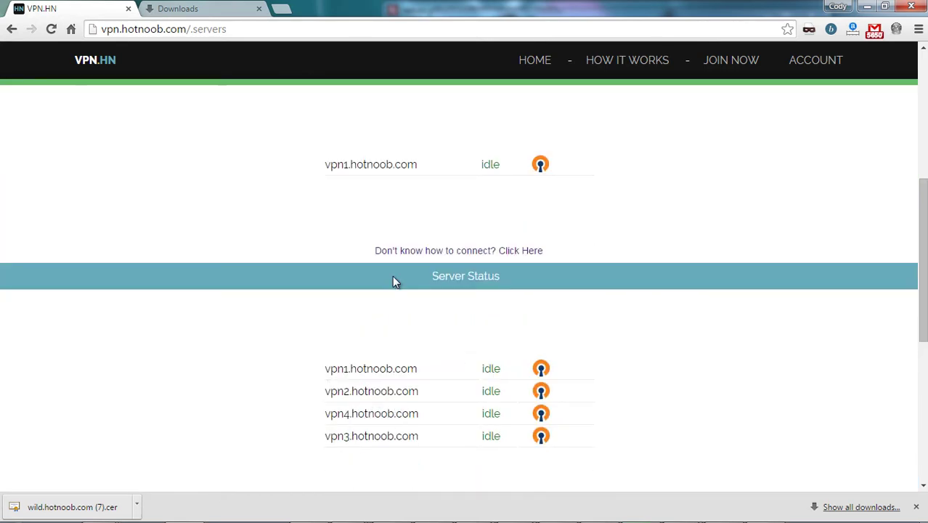
scroll(394, 282, "up", 1)
scroll(447, 295, "up", 3)
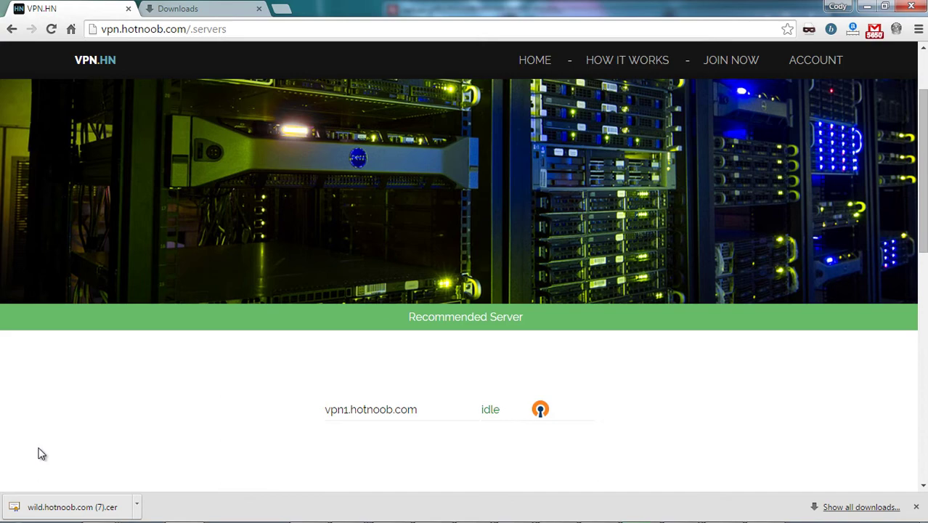
- Set up a VPN connection to vpn1.hotnoob.com named 'VPN.HN - 1' via Start search 'vpn'
left_click(16, 508)
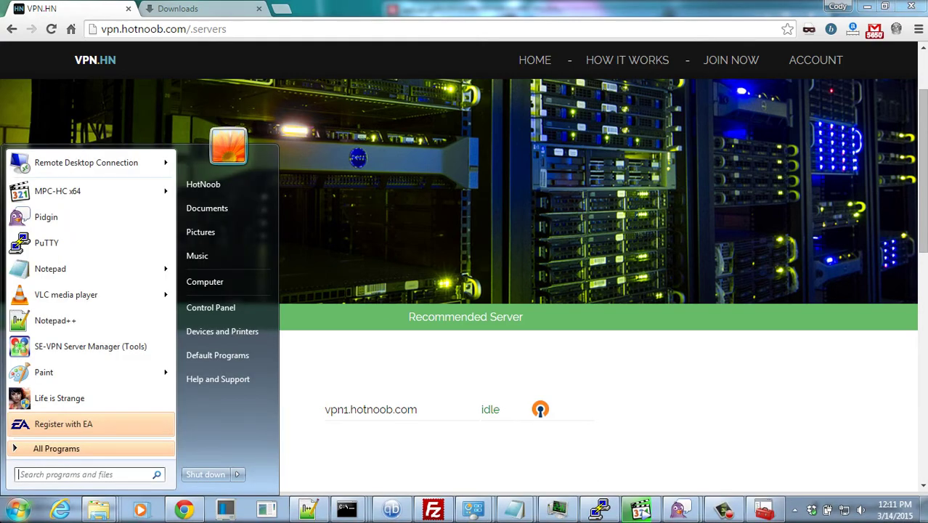
type("vpn")
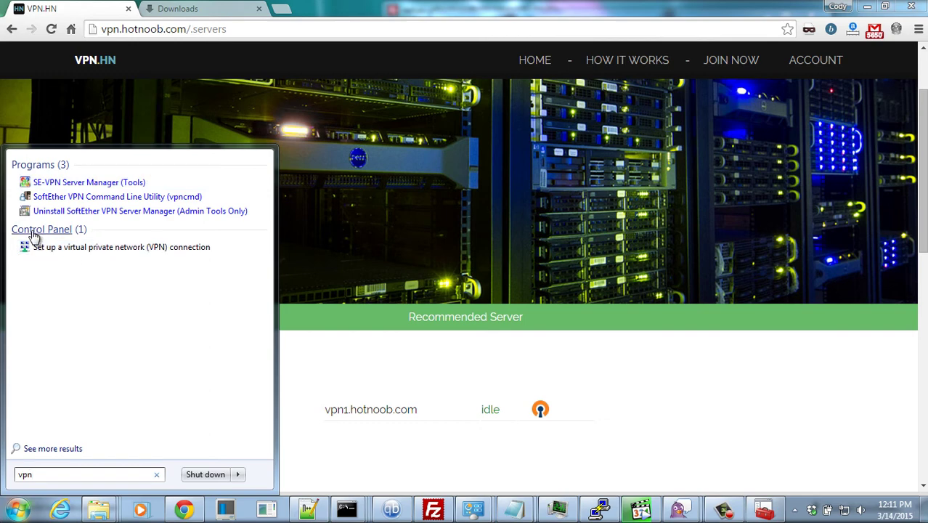
left_click(86, 248)
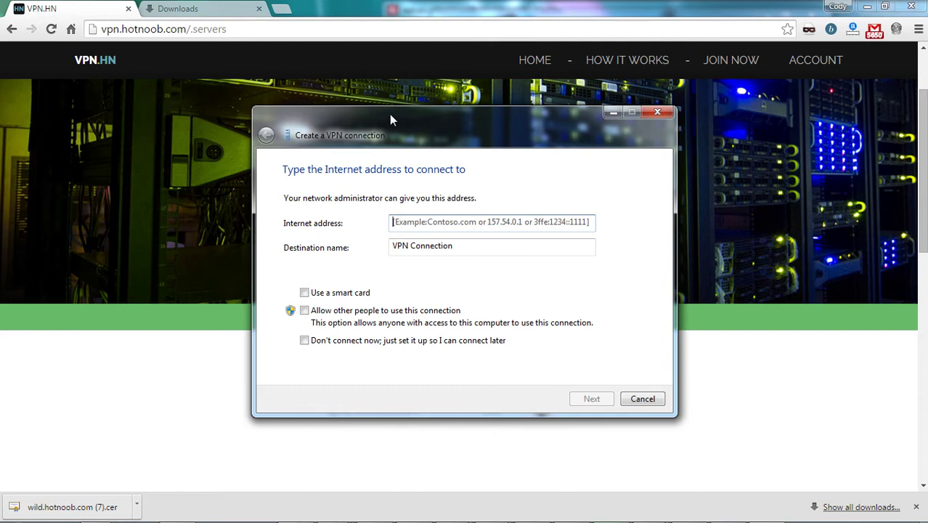
type("vpn")
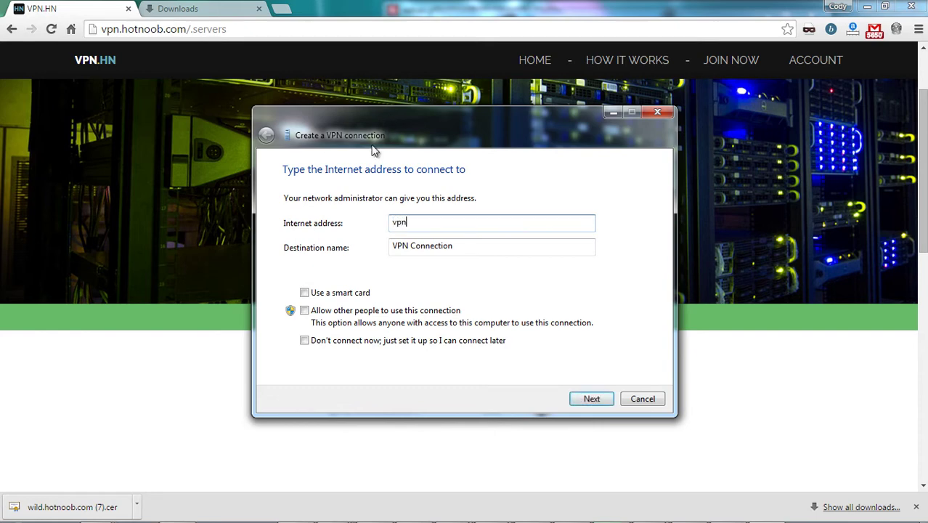
type("1.hotnoob.com")
key("Tab")
type("VPN.HN")
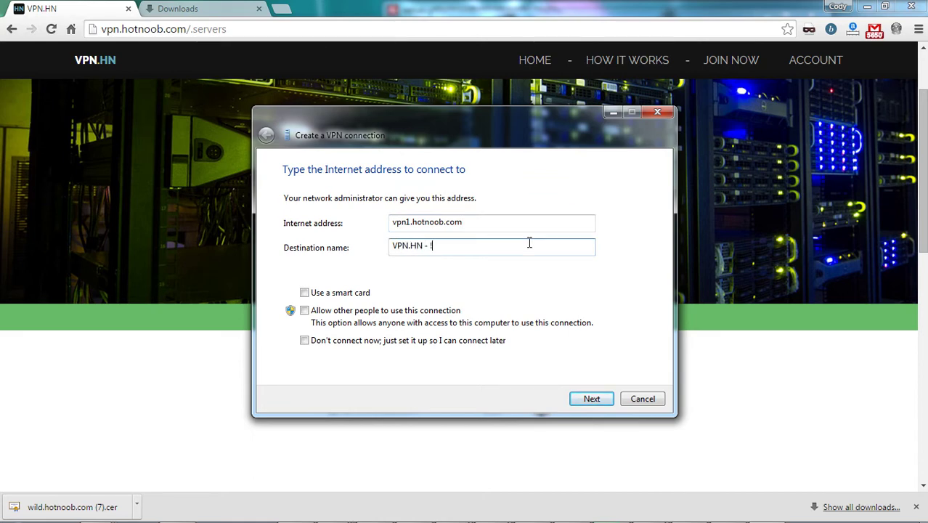
left_click(601, 404)
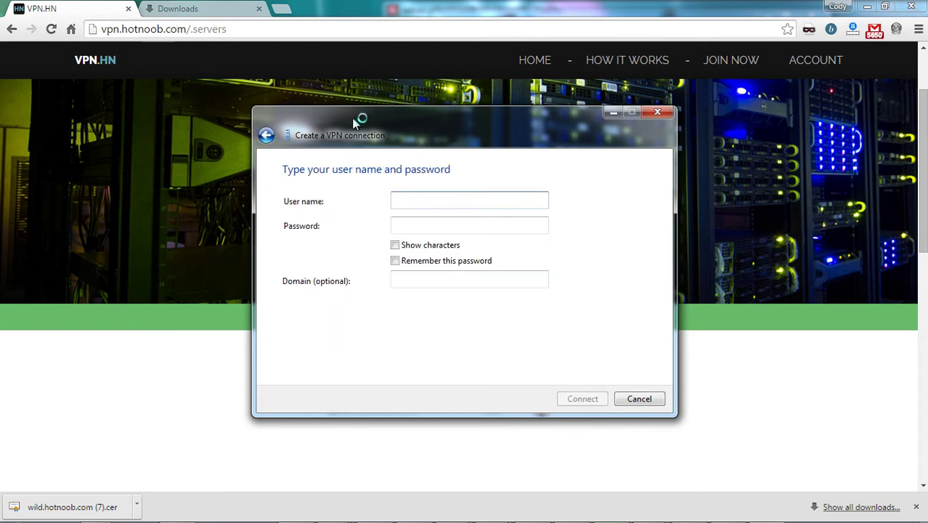
- Enter the VPN account's user name and password, connect, and close the wizard once connected
left_click_drag(351, 118, 365, 159)
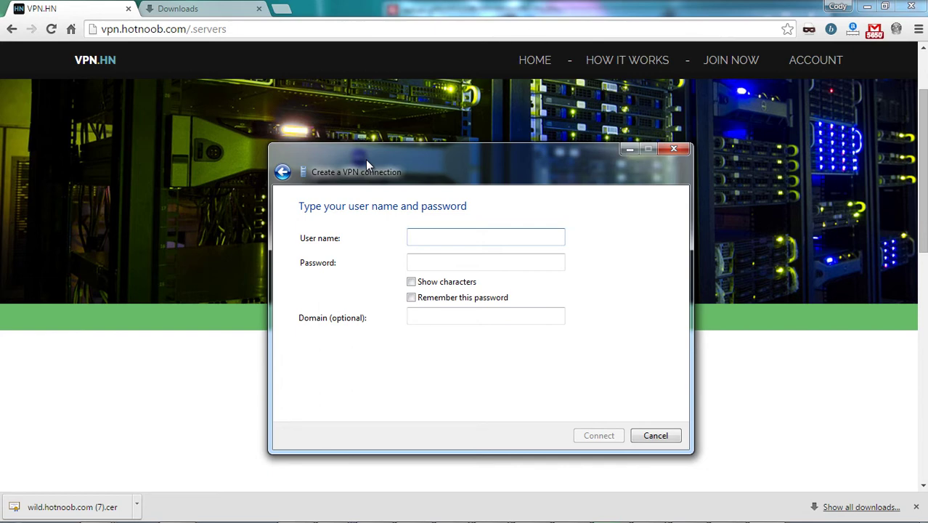
type("testuser")
key("Tab")
type("test")
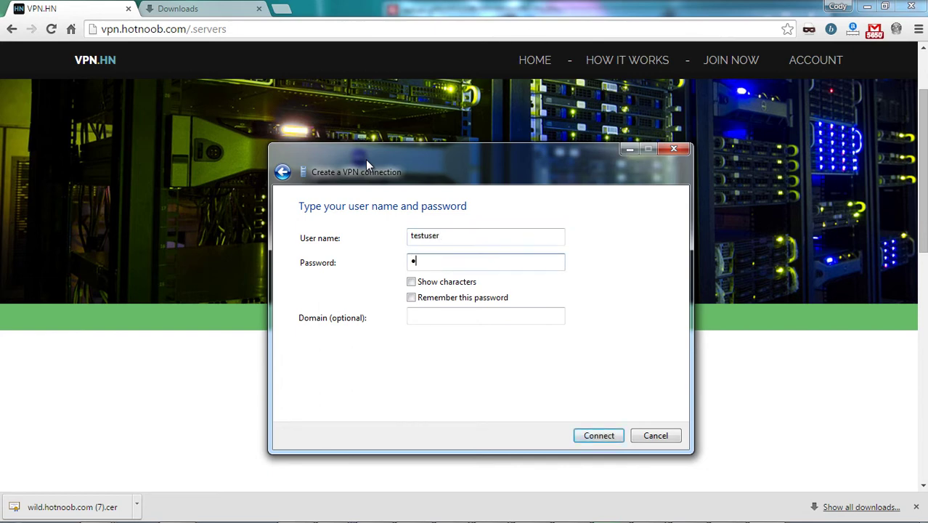
left_click(604, 436)
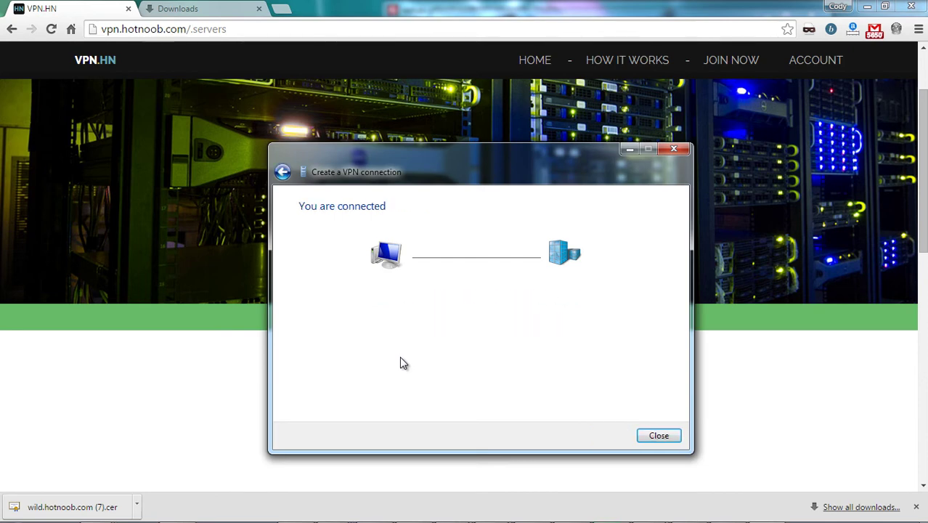
left_click(658, 436)
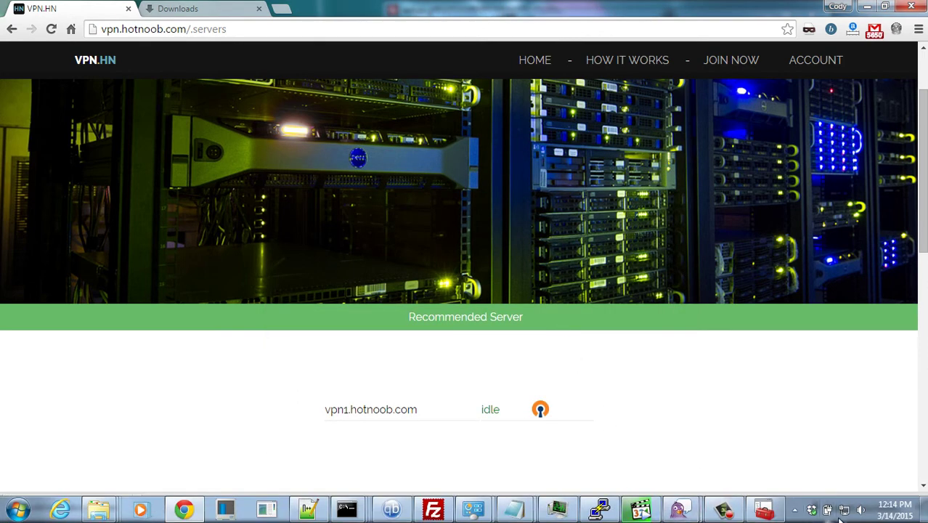
- Disconnect VPN.HN - 1 from the tray network list and open its Properties
mouse_move(844, 517)
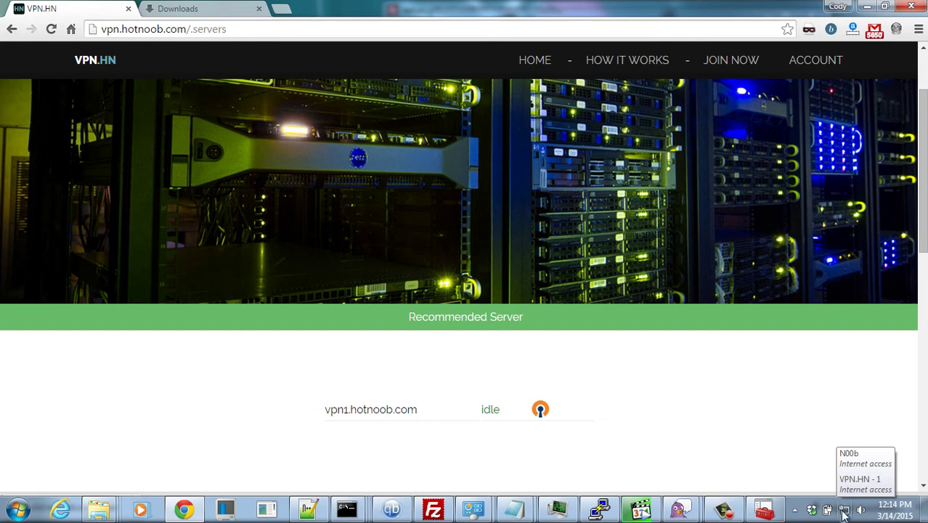
left_click(842, 511)
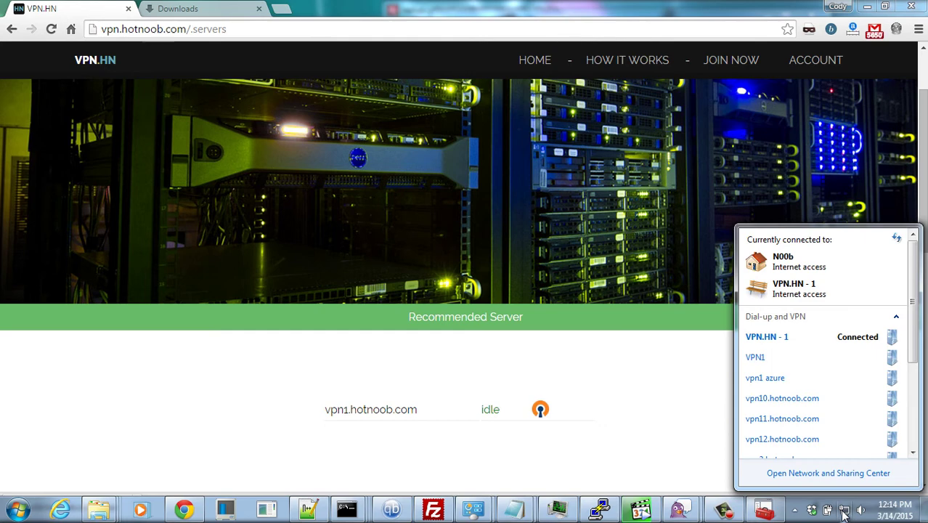
right_click(808, 340)
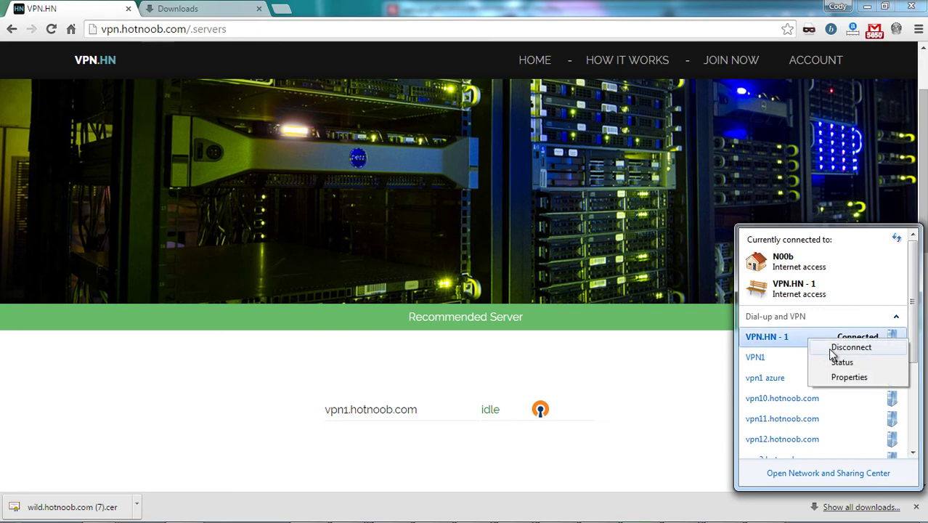
left_click(842, 348)
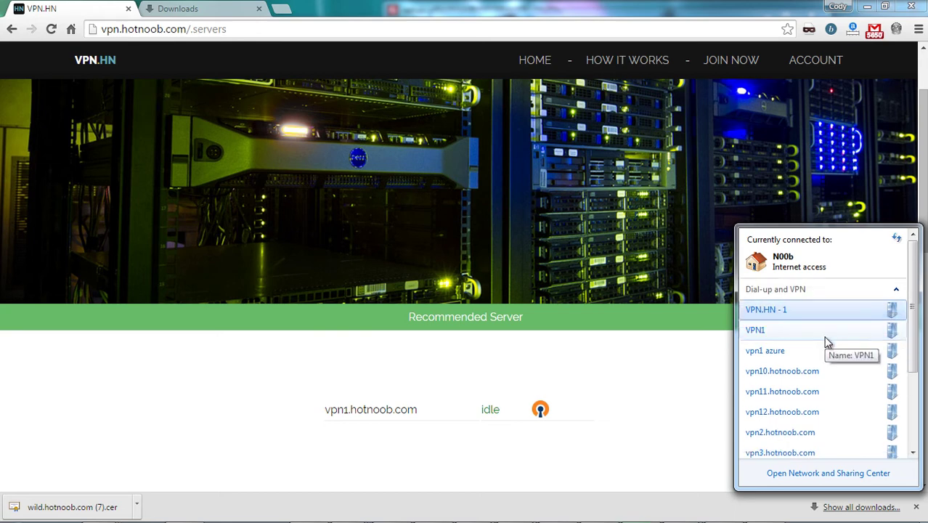
right_click(826, 311)
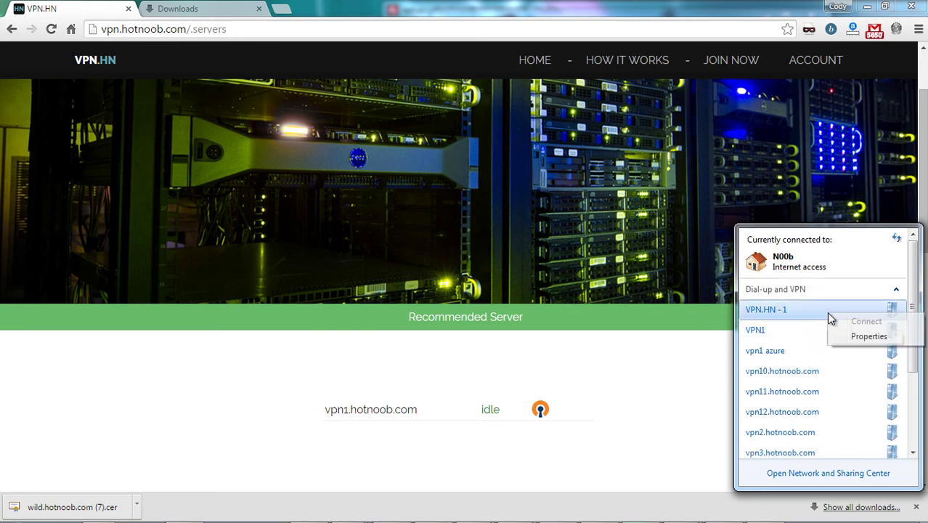
left_click(856, 340)
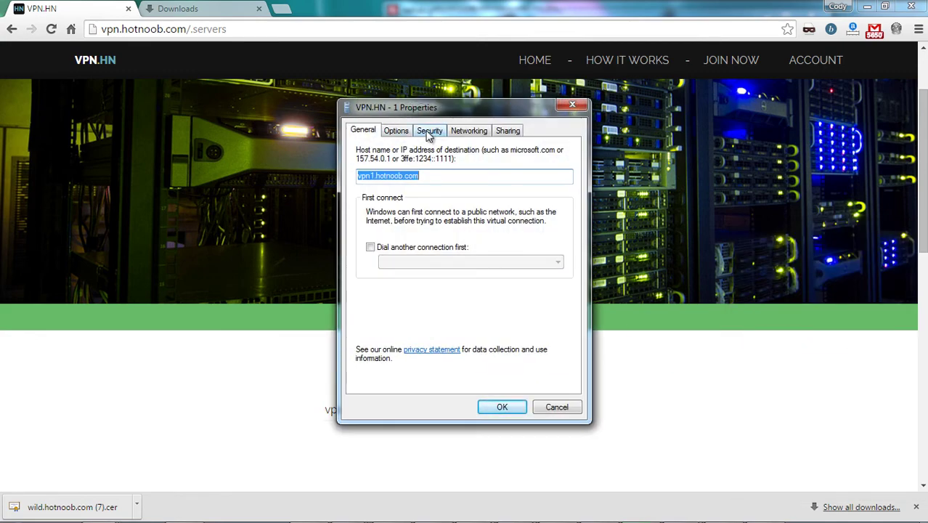
- Change VPN.HN - 1's VPN type to Secure Socket Tunneling Protocol (SSTP) and save
left_click(429, 132)
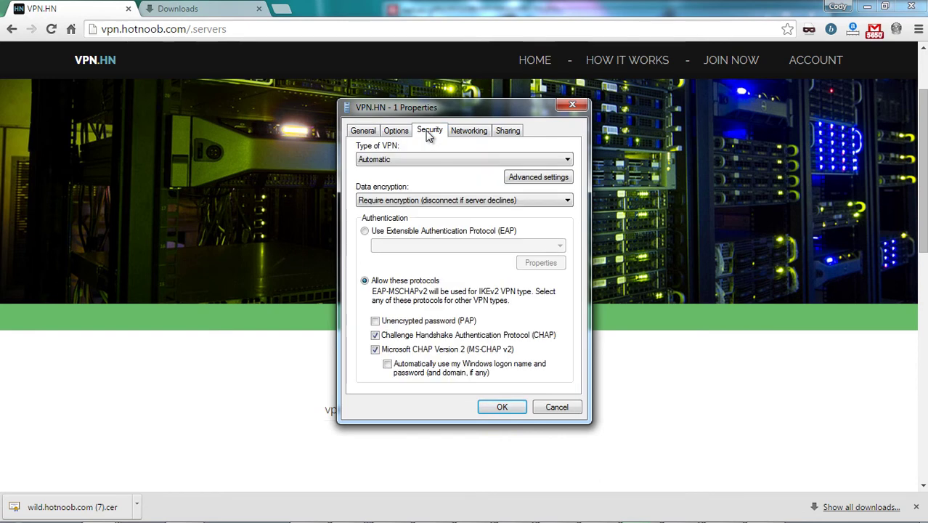
left_click(390, 161)
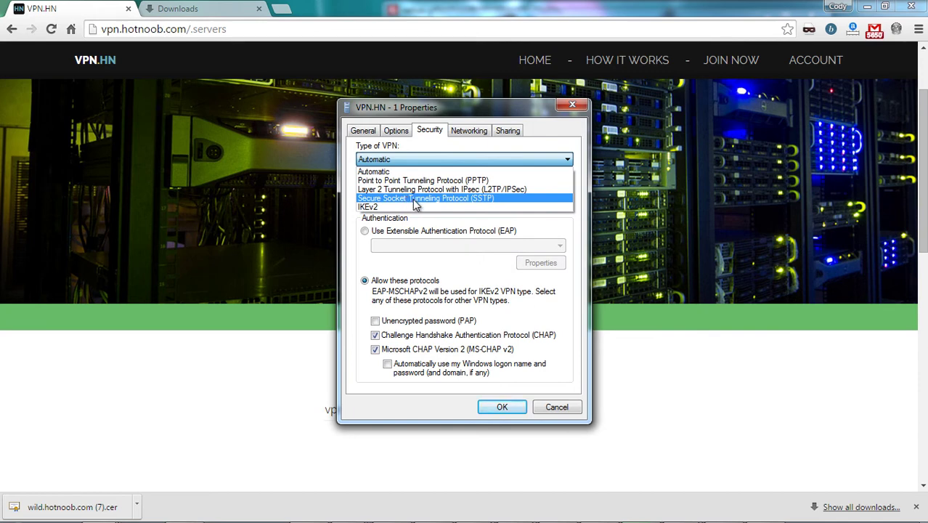
left_click(429, 200)
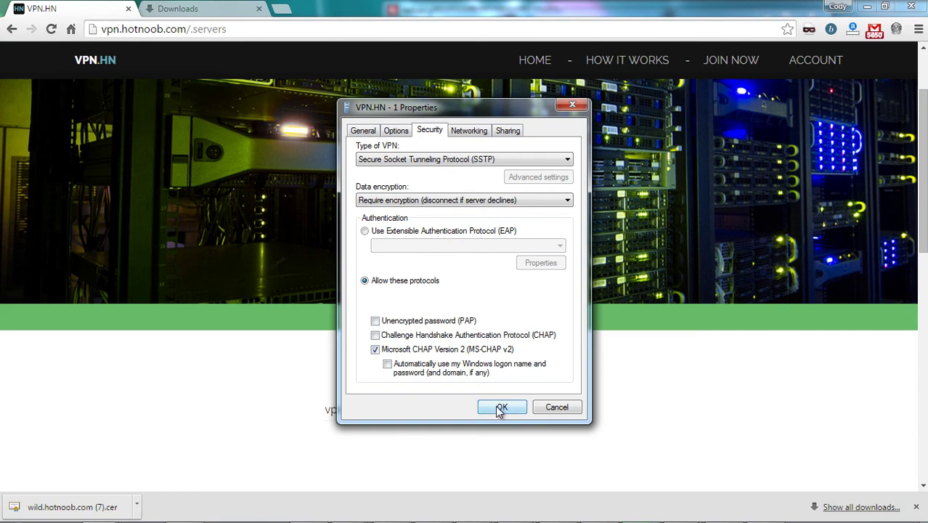
left_click(501, 408)
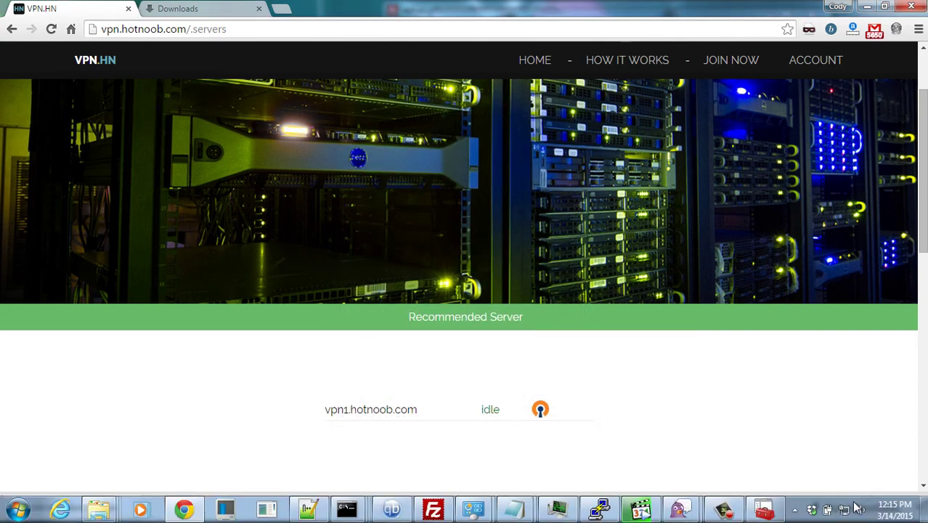
left_click(844, 510)
- Connect VPN.HN - 1 from the network flyout, submitting the account password
left_click(849, 313)
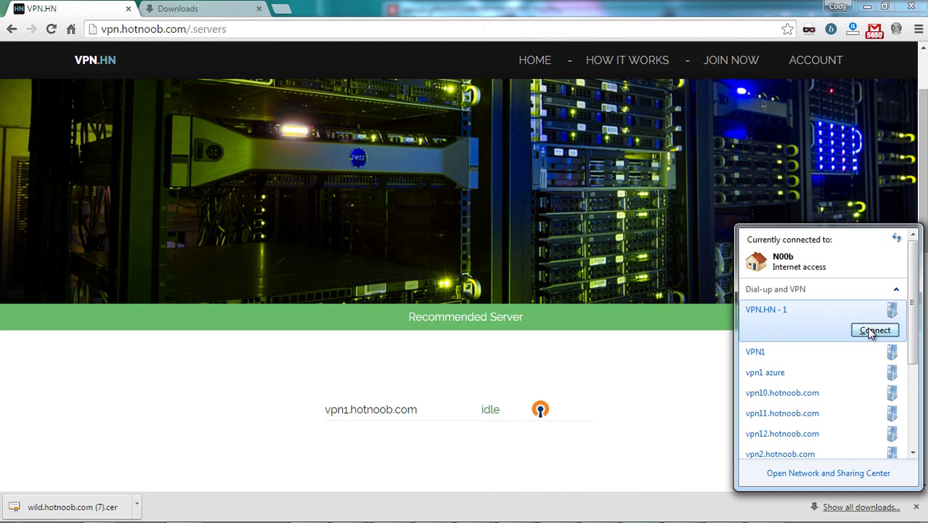
left_click(873, 330)
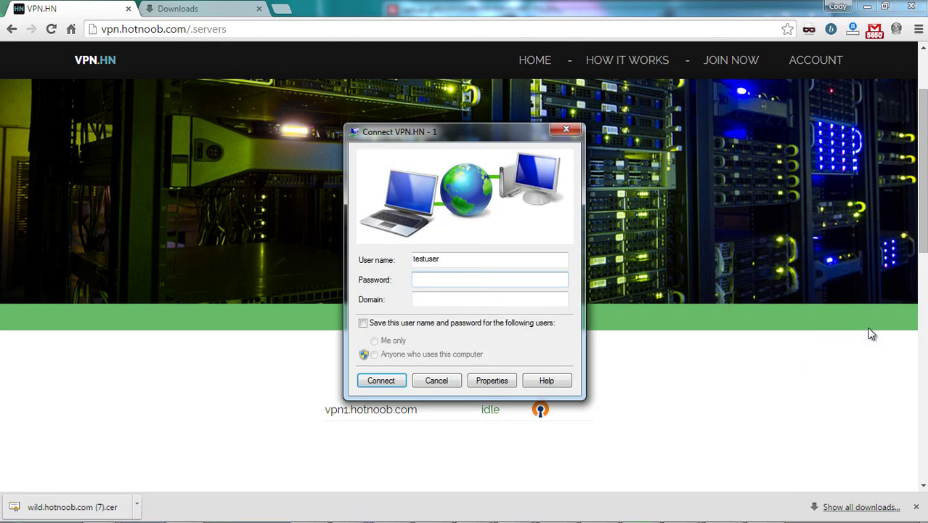
type("t")
key("Return")
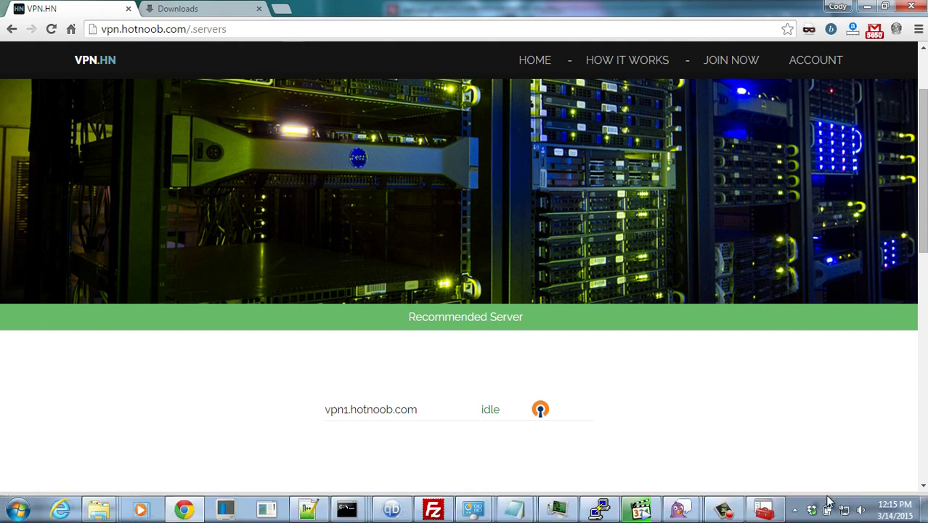
- Verify in the adapter settings list that VPN.HN - 1 uses WAN Miniport (SSTP), then go back to Chrome
left_click(844, 510)
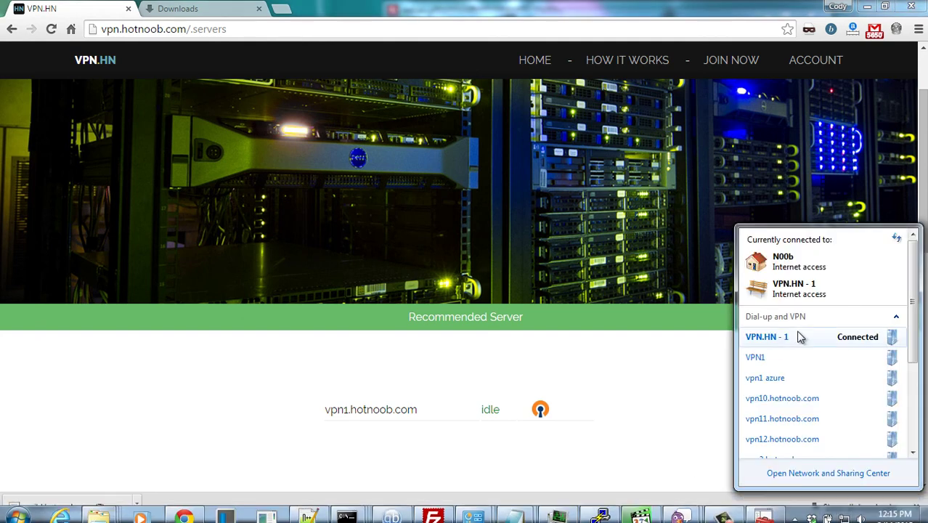
left_click(821, 476)
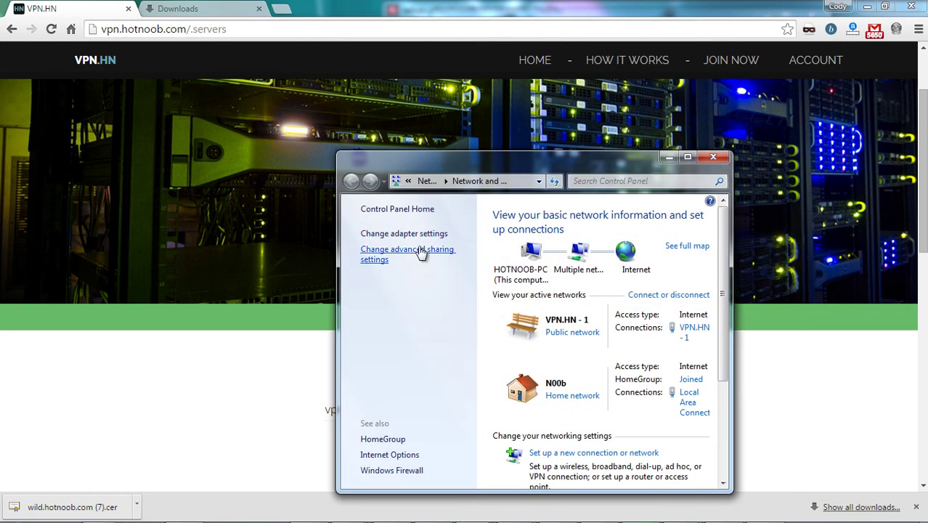
left_click(417, 234)
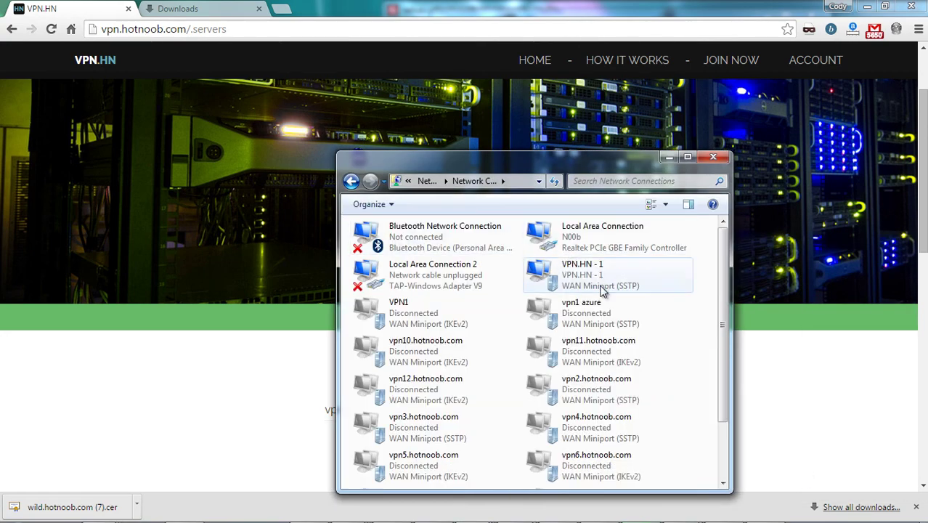
left_click(642, 275)
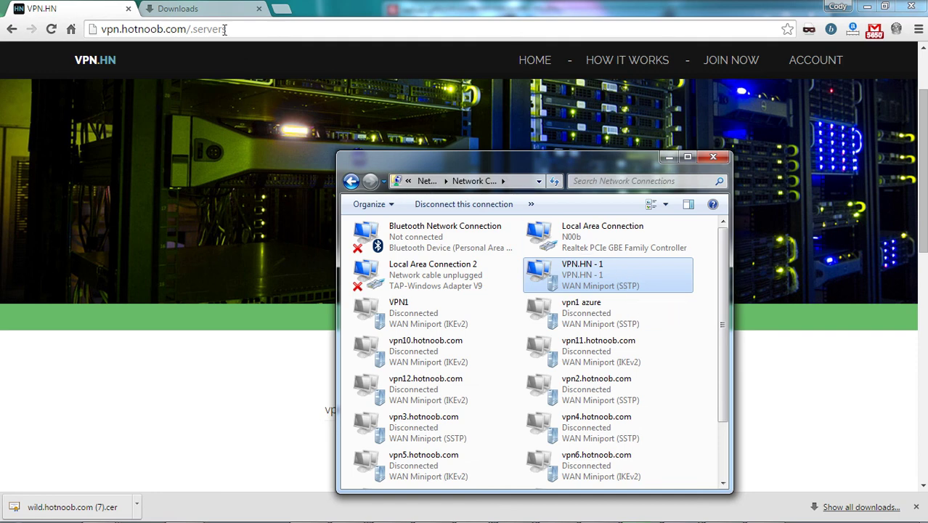
left_click(715, 446)
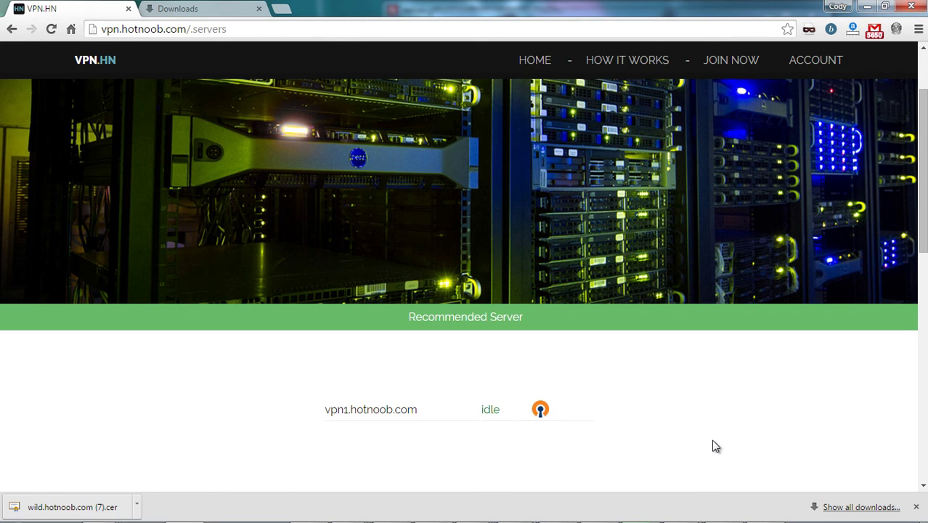